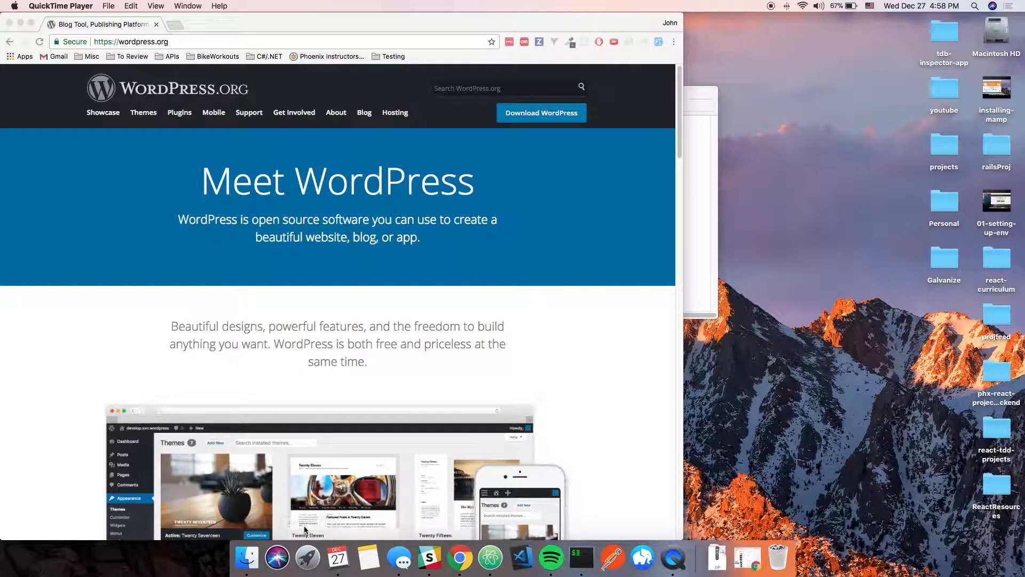
- Launch MAMP from Launchpad so its localhost:8888 start page opens in Chrome
{"action": "left_click", "coordinate": [308, 557]}
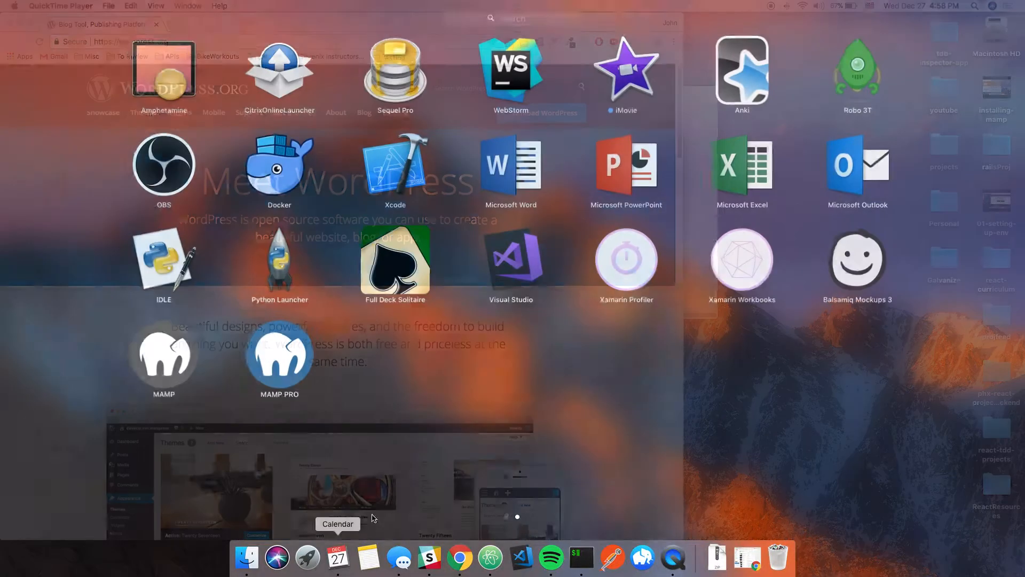
{"action": "left_click", "coordinate": [182, 357]}
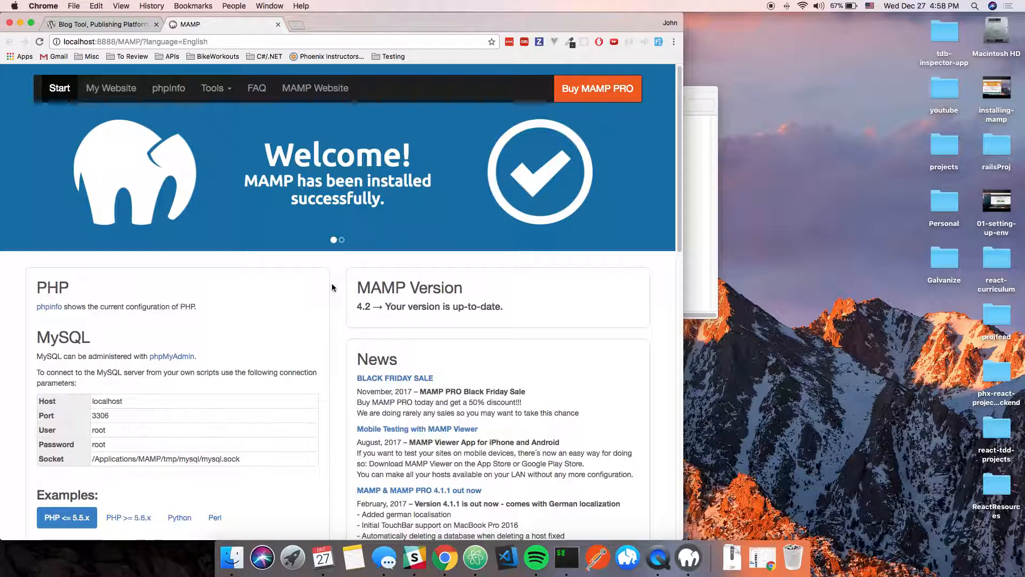
- Open MAMP's phpMyAdmin link in a new tab, then return to the wordpress.org page
{"action": "right_click", "coordinate": [172, 356]}
{"action": "left_click", "coordinate": [203, 357]}
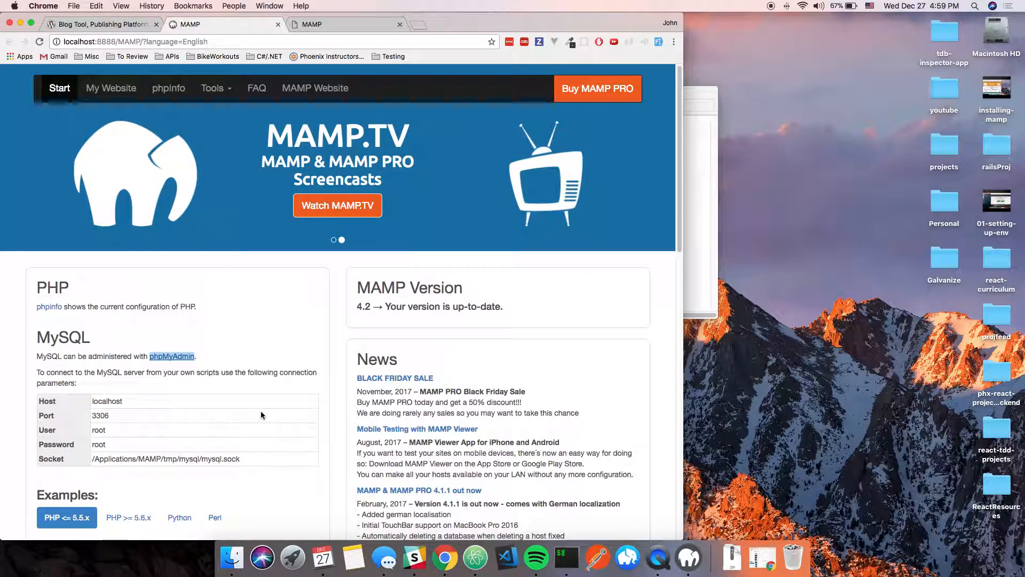
{"action": "left_click", "coordinate": [85, 24]}
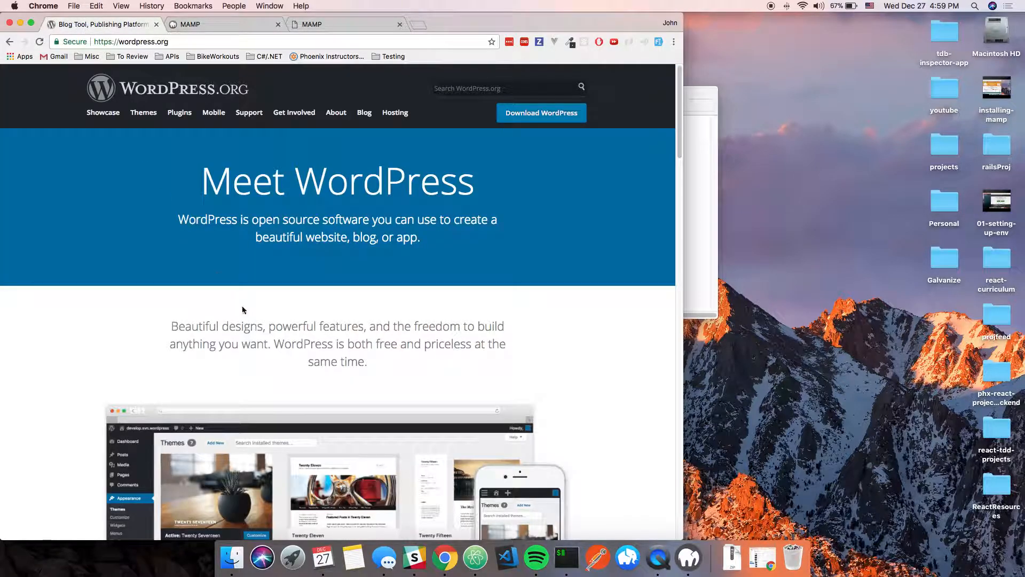
- Download WordPress 4.9.1 and unzip wordpress-4.9.1.zip from the Downloads stack
{"action": "left_click", "coordinate": [537, 118]}
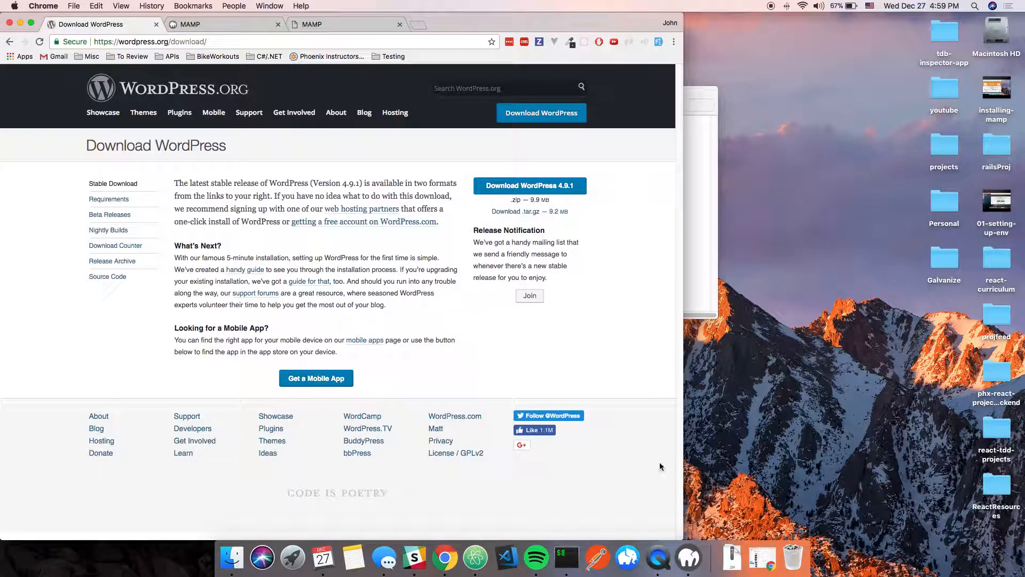
{"action": "left_click", "coordinate": [731, 558]}
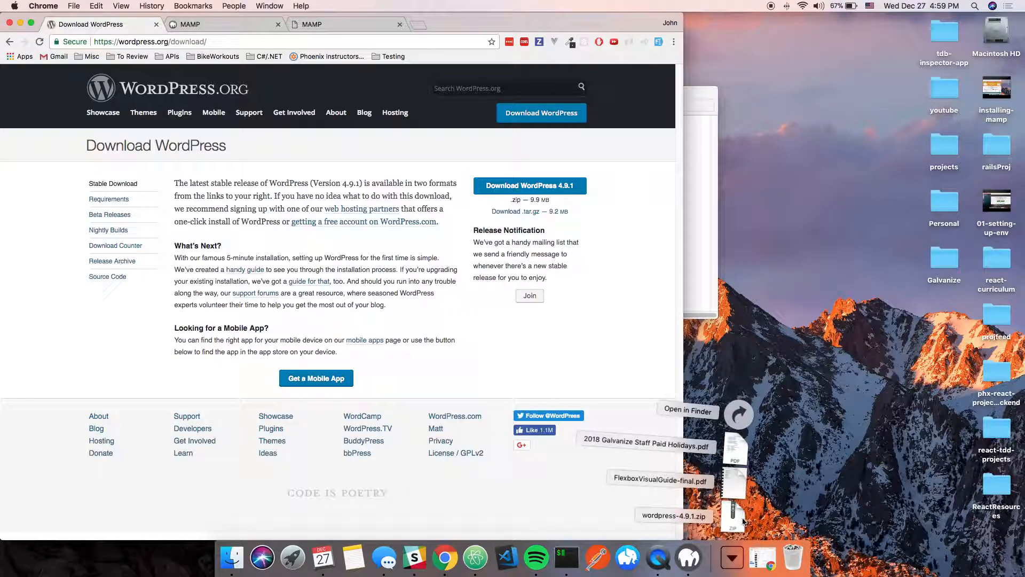
{"action": "left_click", "coordinate": [736, 516]}
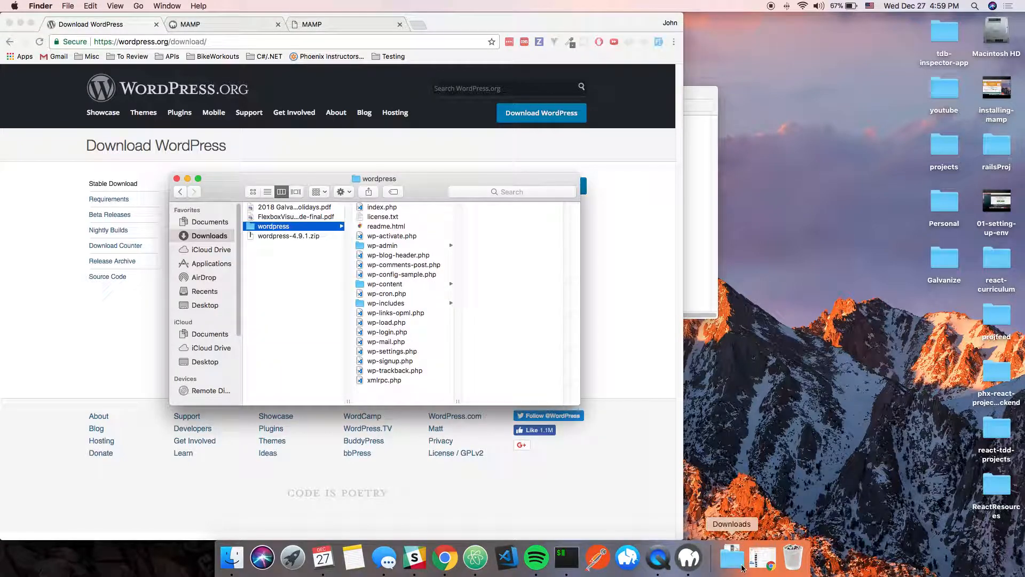
- Copy the wordpress folder and paste it into Applications > MAMP > htdocs
{"action": "right_click", "coordinate": [277, 228]}
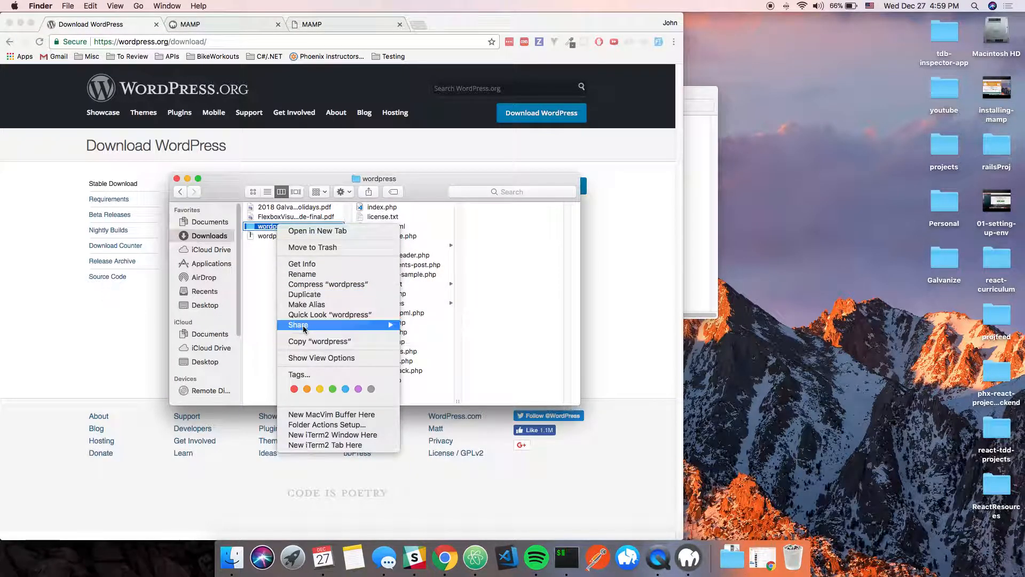
{"action": "left_click", "coordinate": [305, 342]}
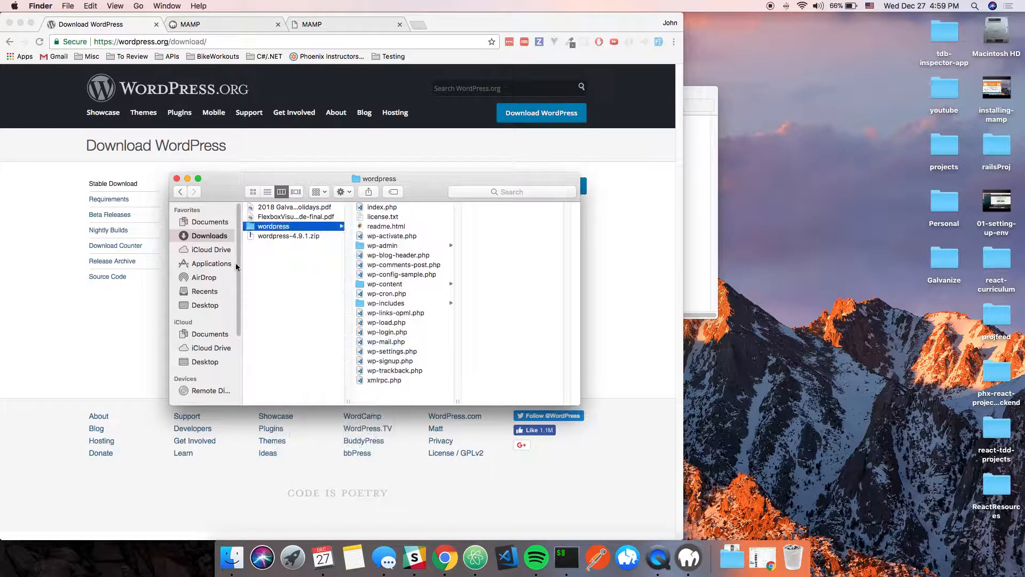
{"action": "left_click", "coordinate": [195, 267]}
{"action": "scroll", "coordinate": [283, 310], "scroll_direction": "down", "scroll_amount": 5}
{"action": "scroll", "coordinate": [275, 335], "scroll_direction": "down", "scroll_amount": 3}
{"action": "scroll", "coordinate": [275, 334], "scroll_direction": "up", "scroll_amount": 4}
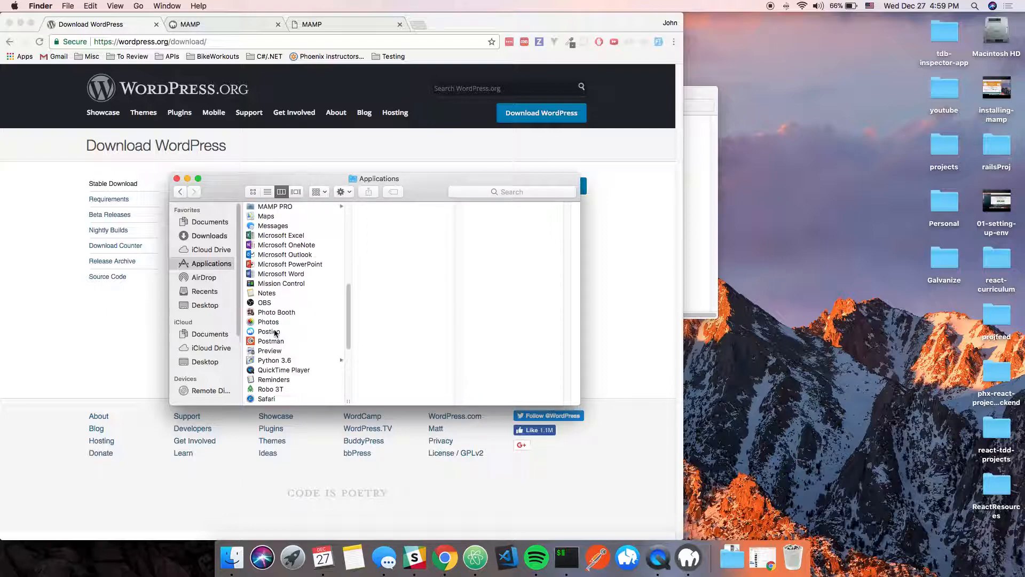
{"action": "left_click", "coordinate": [269, 223]}
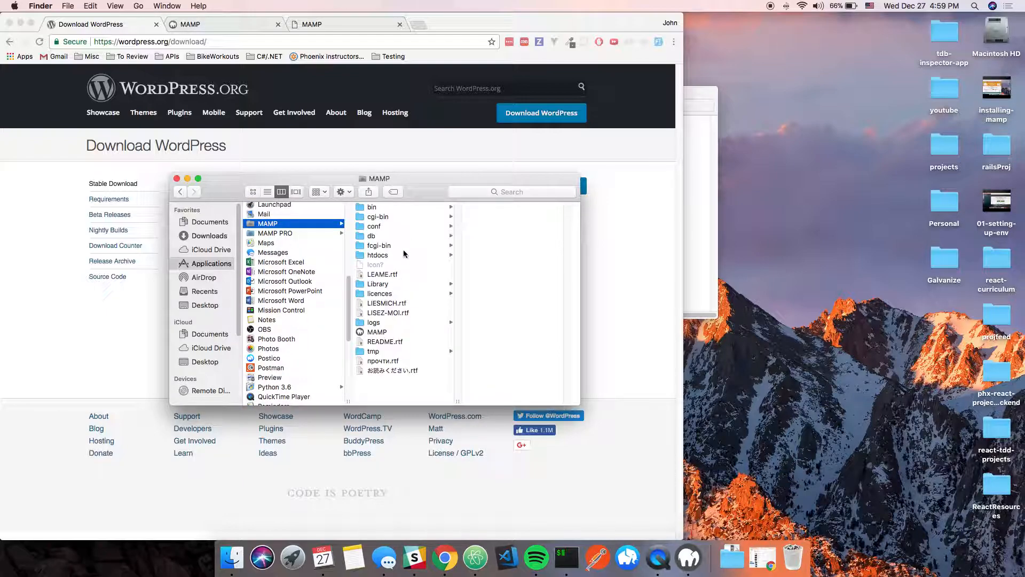
{"action": "left_click", "coordinate": [379, 255]}
{"action": "right_click", "coordinate": [509, 235]}
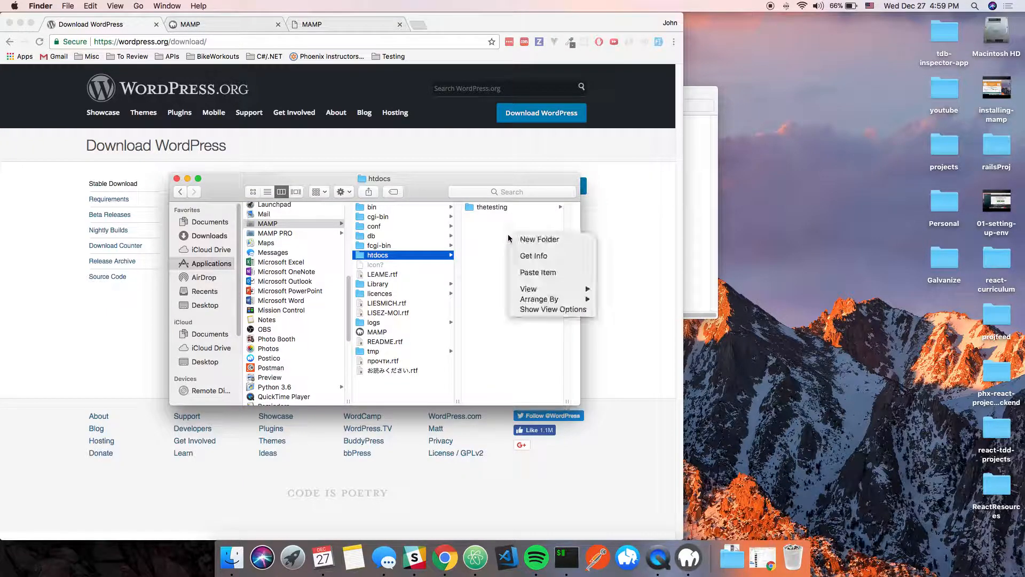
{"action": "left_click", "coordinate": [538, 273]}
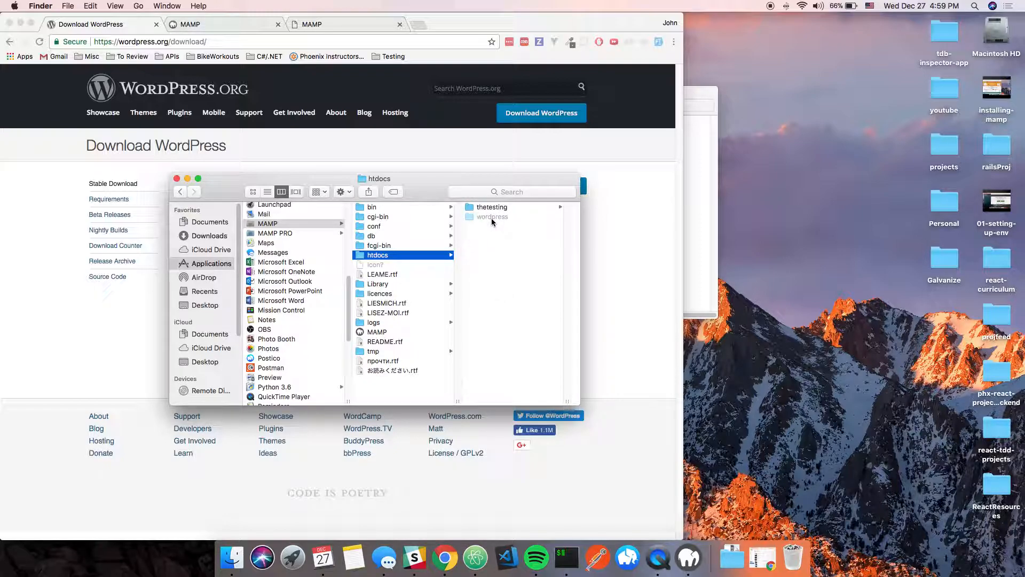
- Rename the pasted wordpress folder in htdocs to firstwpinstall
{"action": "left_click", "coordinate": [492, 218]}
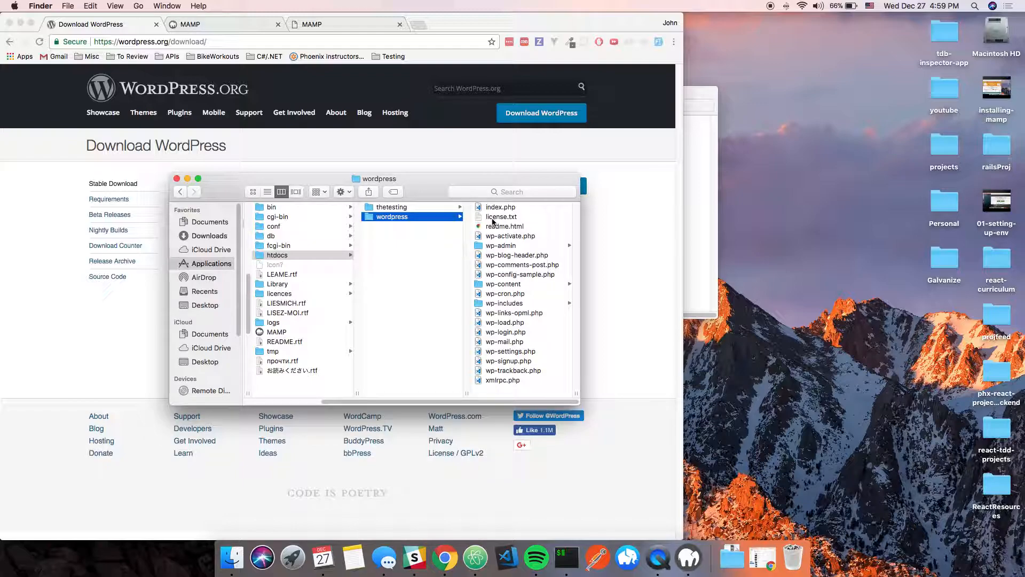
{"action": "left_click", "coordinate": [387, 218]}
{"action": "type", "text": "firstwpinstall"}
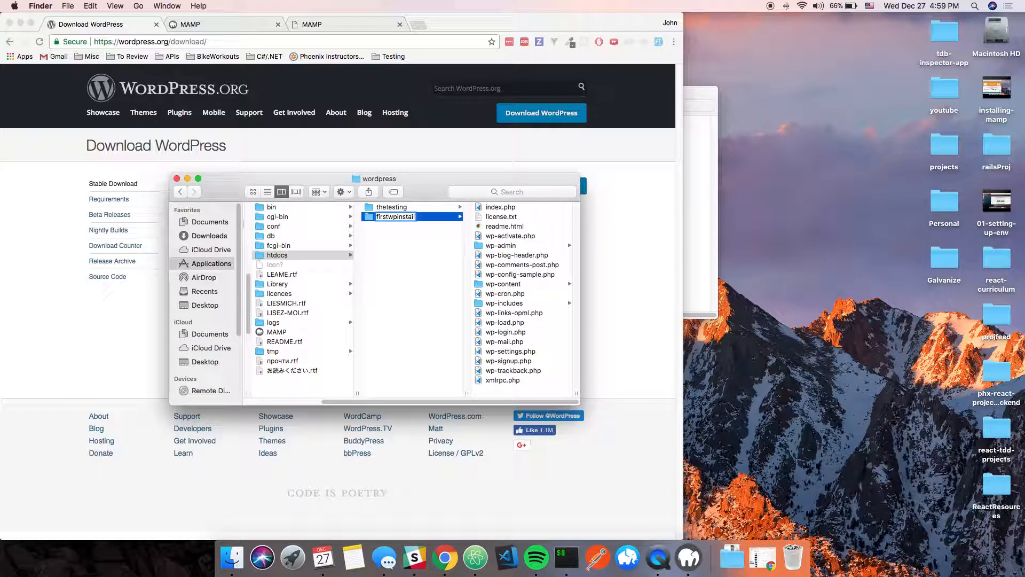
{"action": "key", "text": "Return"}
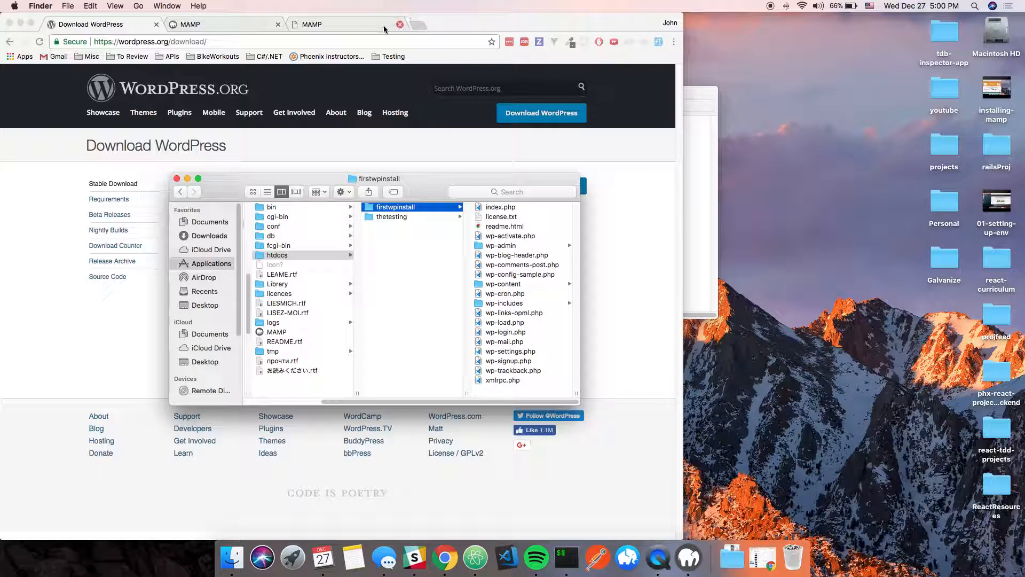
- Load localhost:8888/firstwpinstall in a new Chrome tab to reach the WordPress language list
{"action": "left_click", "coordinate": [391, 138]}
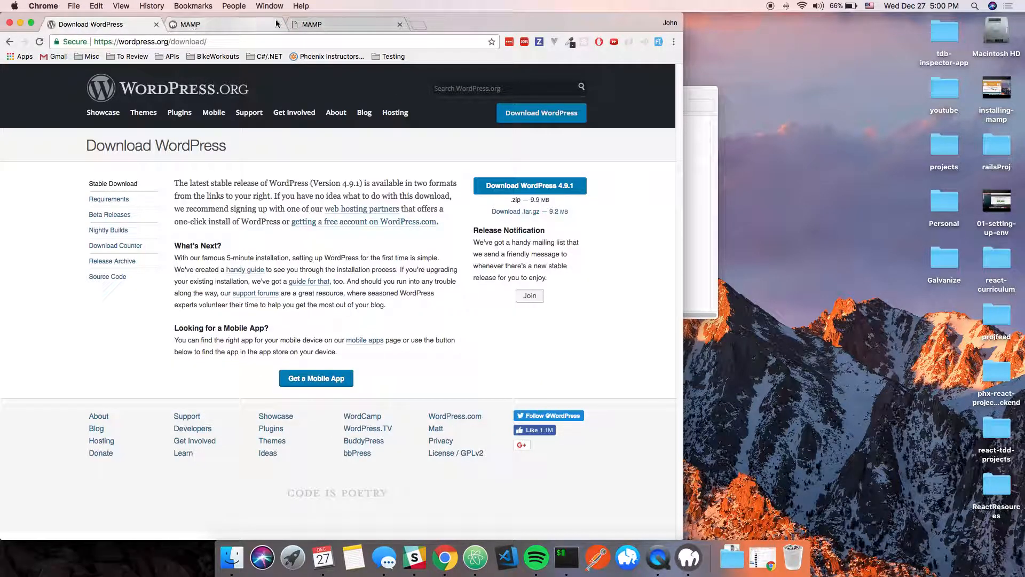
{"action": "left_click", "coordinate": [418, 24]}
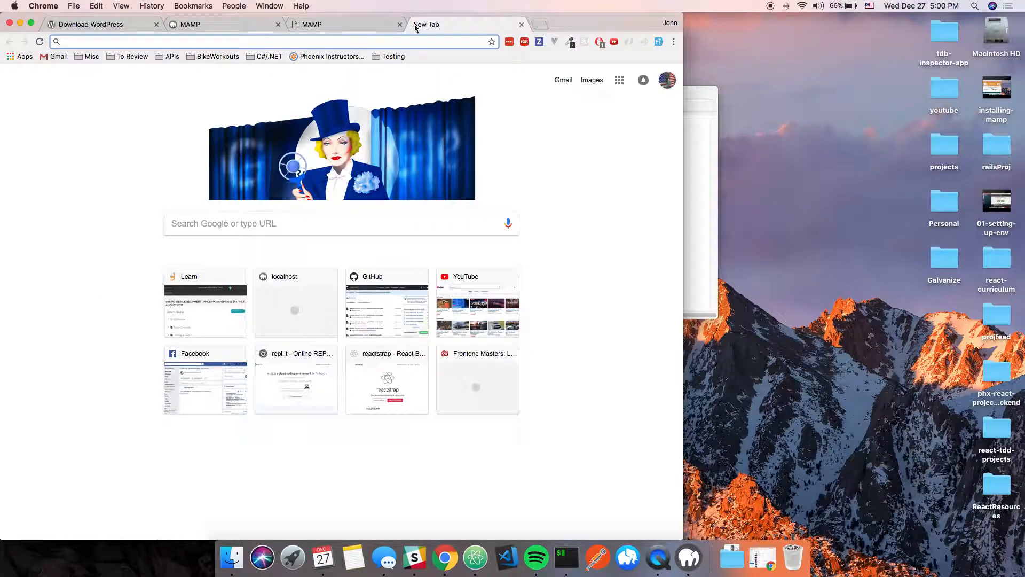
{"action": "type", "text": "8888"}
{"action": "key", "text": "Down"}
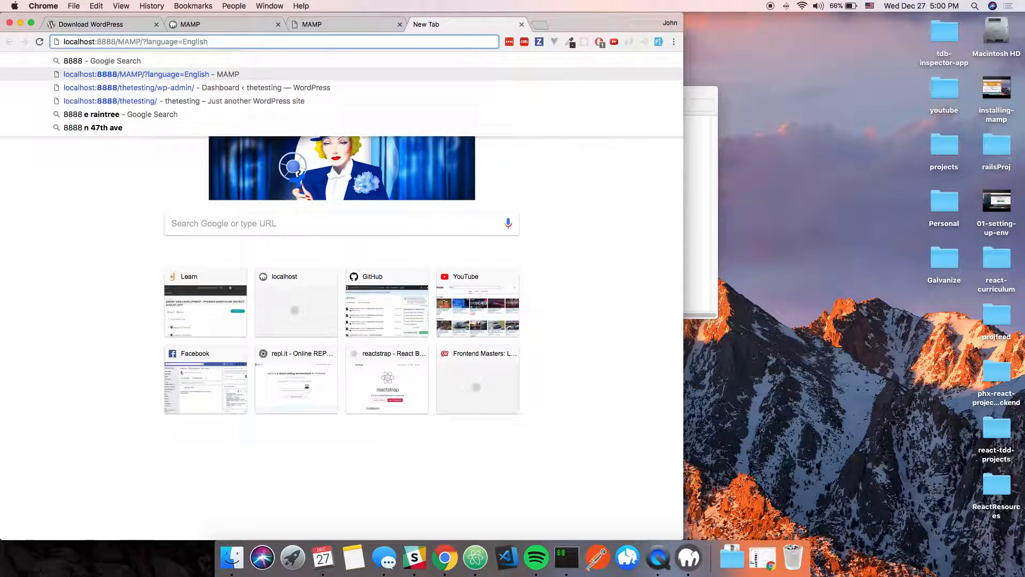
{"action": "key", "text": "BackSpace"}
{"action": "key", "text": "BackSpace"}
{"action": "key", "text": "BackSpace"}
{"action": "key", "text": "BackSpace"}
{"action": "key", "text": "BackSpace"}
{"action": "key", "text": "BackSpace"}
{"action": "key", "text": "BackSpace"}
{"action": "key", "text": "BackSpace"}
{"action": "key", "text": "BackSpace"}
{"action": "key", "text": "BackSpace"}
{"action": "key", "text": "BackSpace"}
{"action": "key", "text": "BackSpace"}
{"action": "key", "text": "BackSpace"}
{"action": "key", "text": "BackSpace"}
{"action": "key", "text": "BackSpace"}
{"action": "key", "text": "BackSpace"}
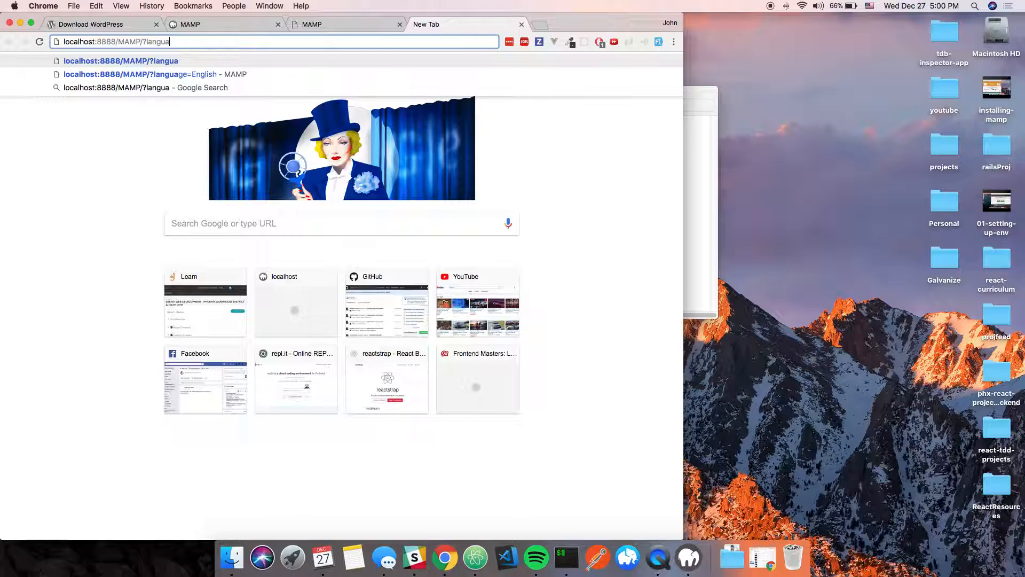
{"action": "key", "text": "BackSpace"}
{"action": "key", "text": "BackSpace"}
{"action": "key", "text": "BackSpace"}
{"action": "key", "text": "BackSpace"}
{"action": "key", "text": "BackSpace"}
{"action": "key", "text": "BackSpace"}
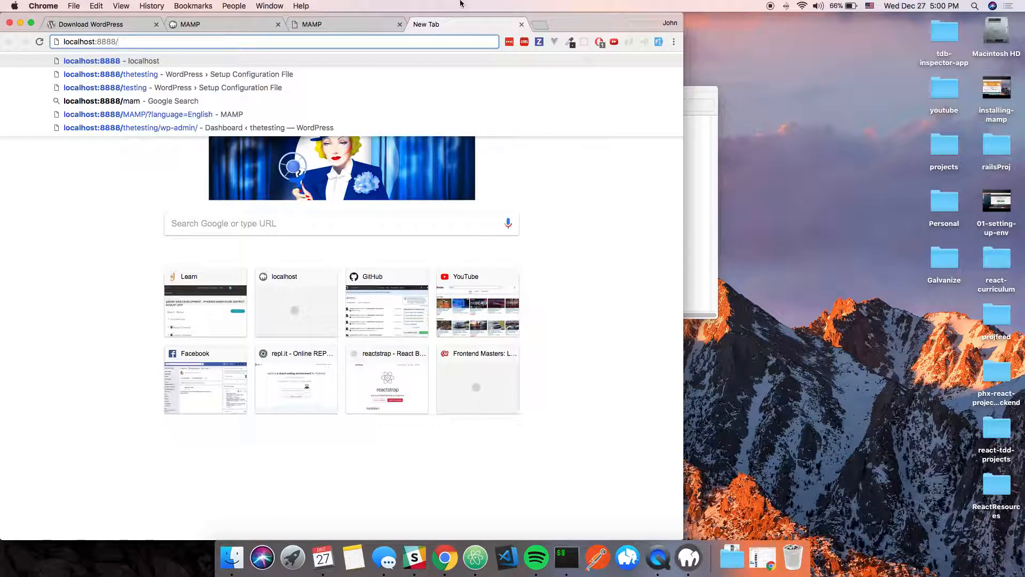
{"action": "left_click", "coordinate": [696, 265]}
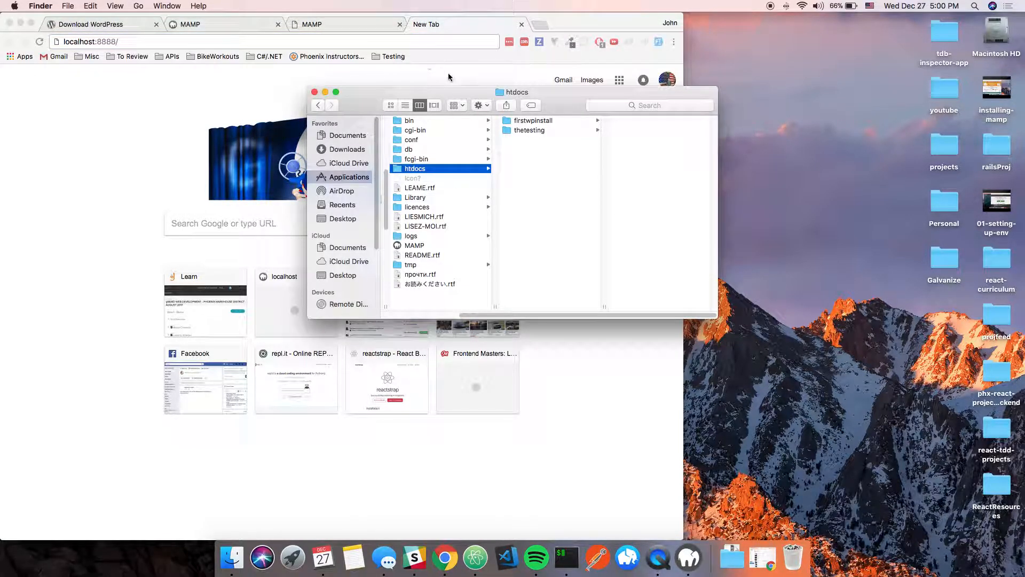
{"action": "left_click", "coordinate": [68, 136]}
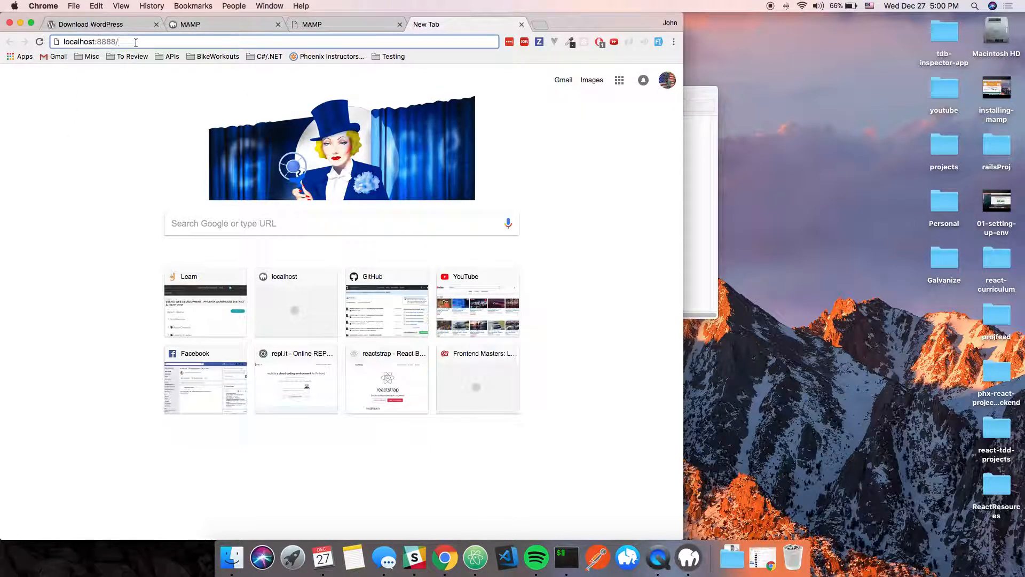
{"action": "type", "text": "firstwpinstall"}
{"action": "key", "text": "Return"}
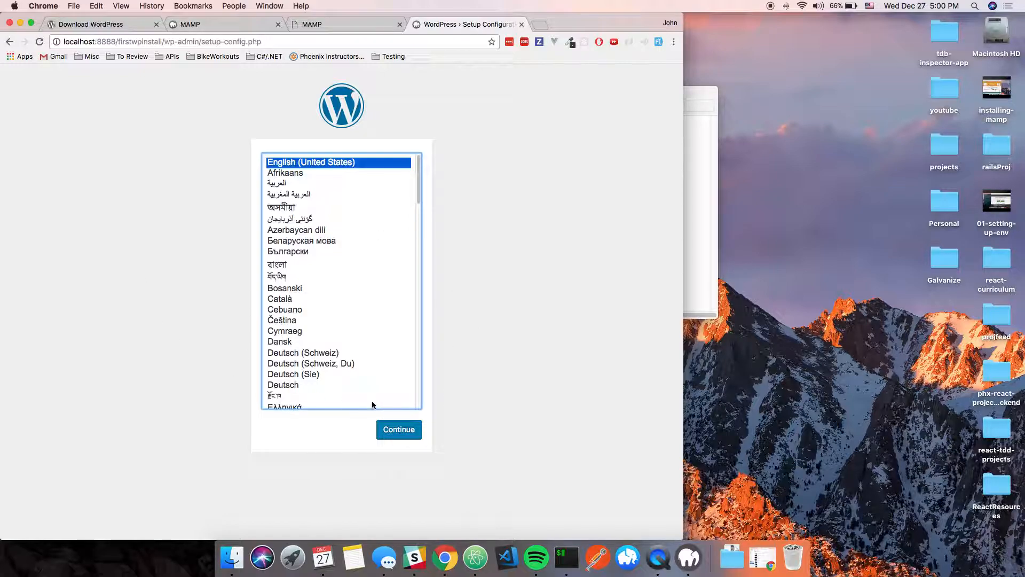
- Continue setup in English to the database form, then open phpMyAdmin from MAMP's start page
{"action": "left_click", "coordinate": [397, 435]}
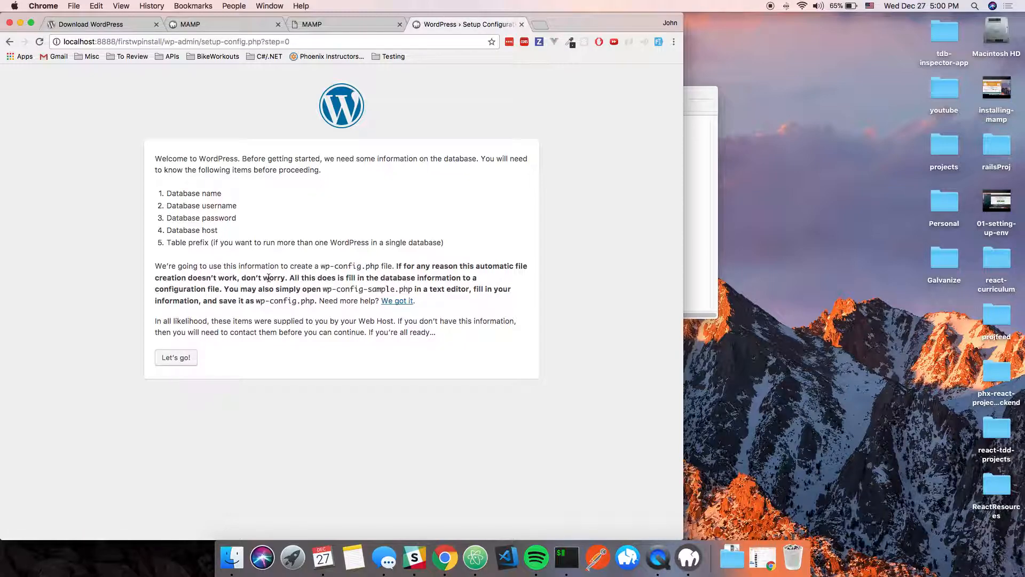
{"action": "left_click", "coordinate": [176, 358]}
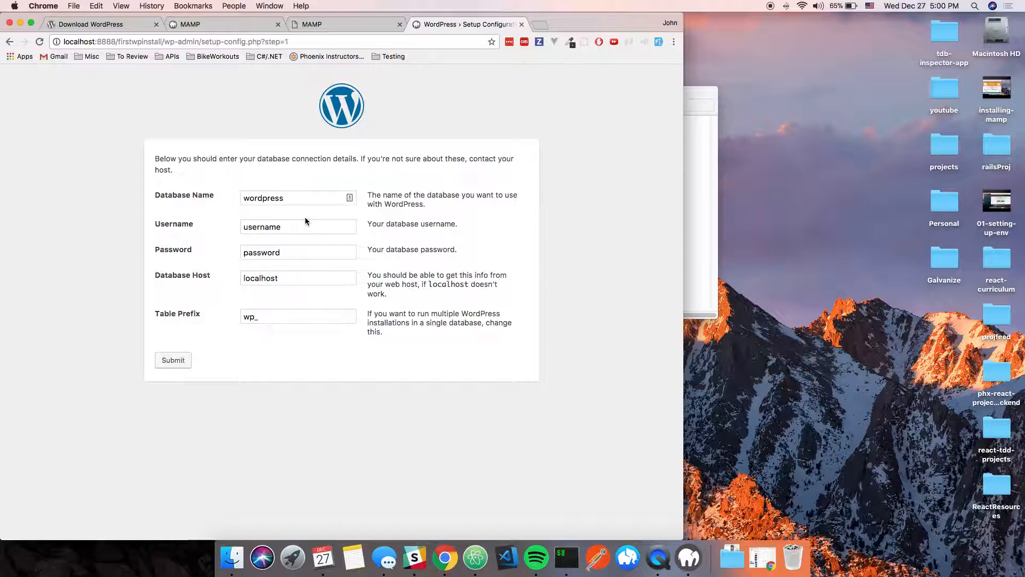
{"action": "left_click", "coordinate": [223, 24]}
{"action": "left_click", "coordinate": [172, 356]}
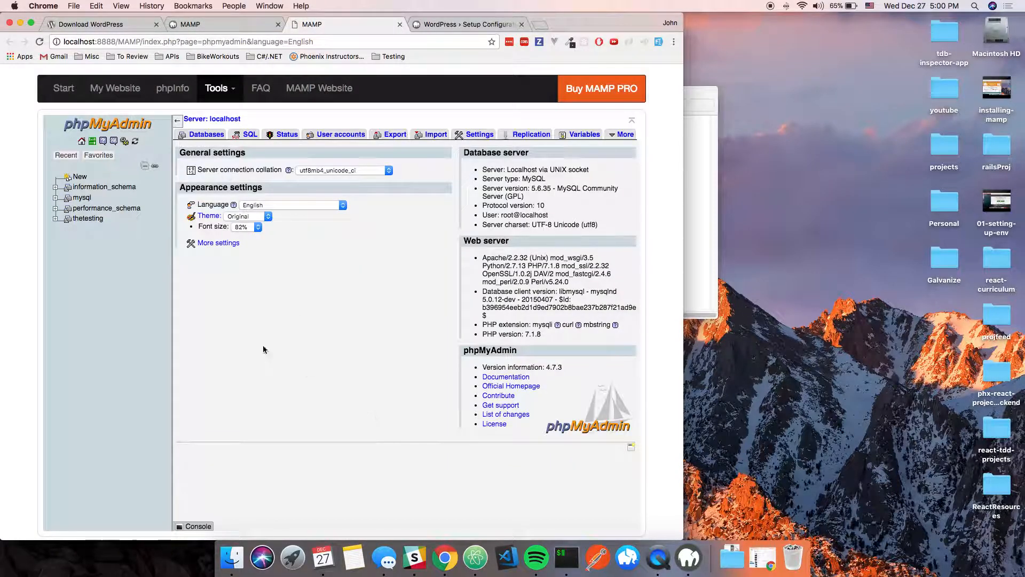
- Create an empty database named firstwpdb in phpMyAdmin's Databases tab
{"action": "left_click", "coordinate": [76, 177]}
{"action": "left_click", "coordinate": [227, 180]}
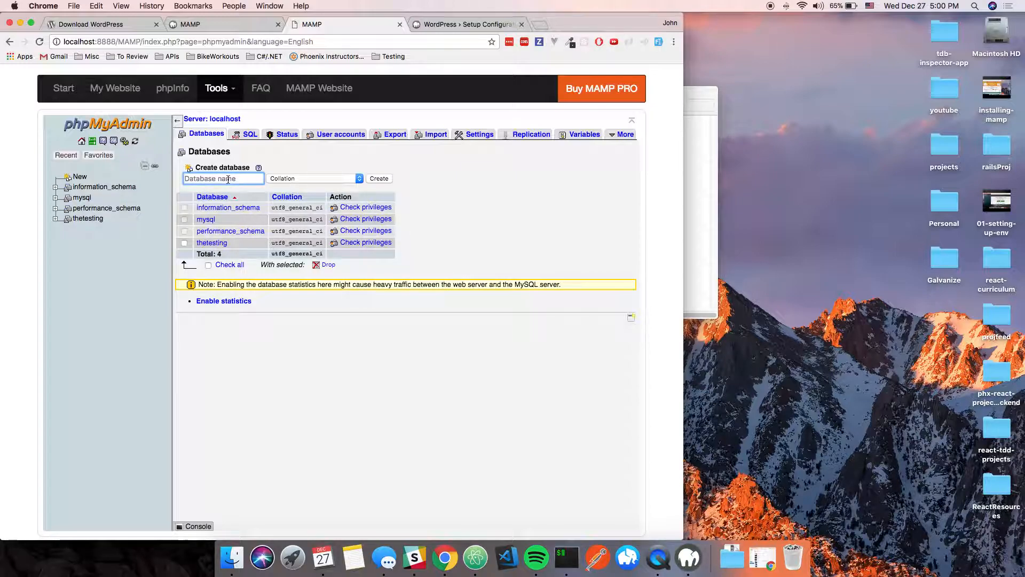
{"action": "type", "text": "firstwpdb"}
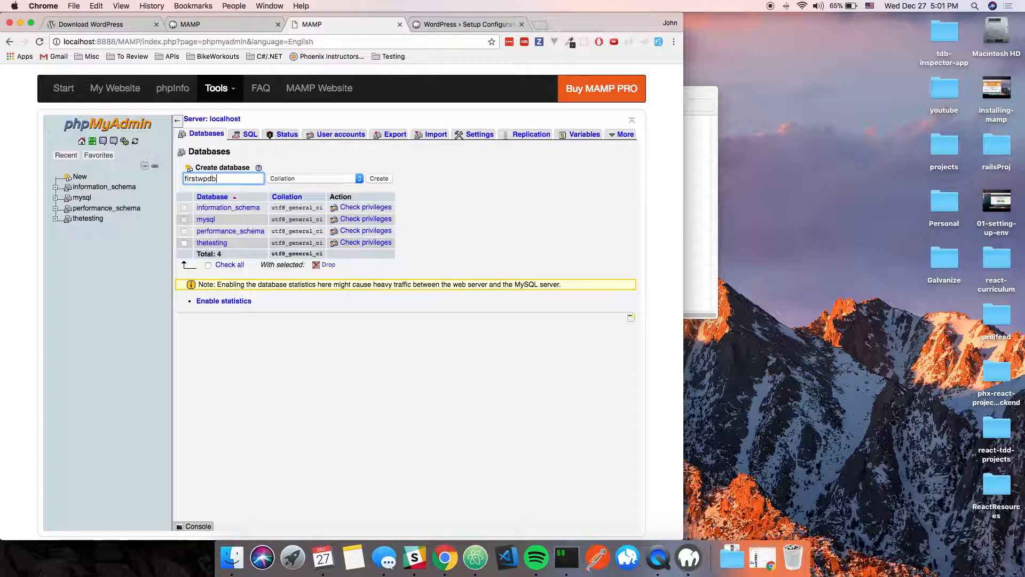
{"action": "left_click", "coordinate": [379, 178]}
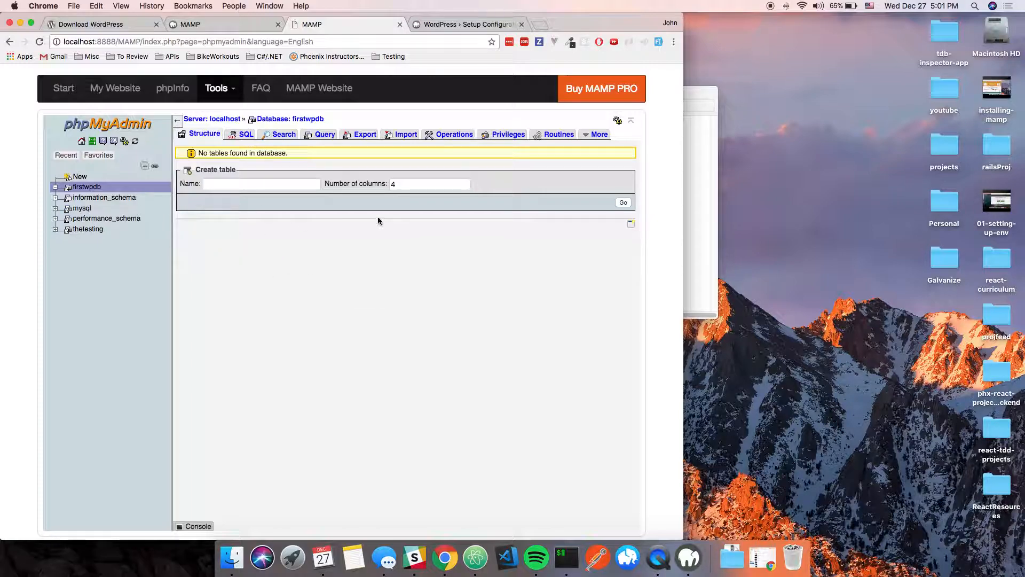
- Submit database name firstwpdb, username root, the database password and host localhost
{"action": "left_click", "coordinate": [454, 24]}
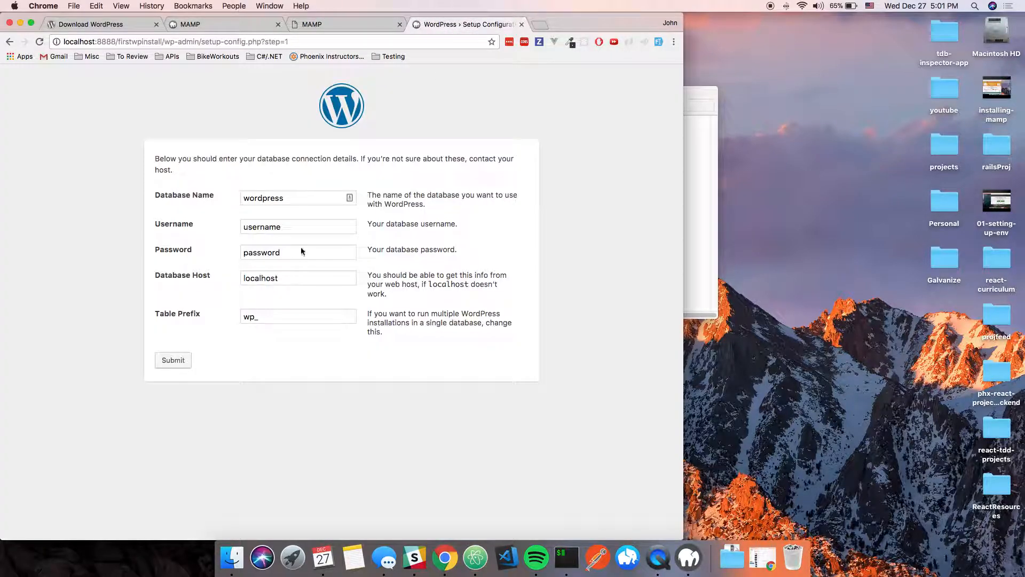
{"action": "double_click", "coordinate": [291, 198]}
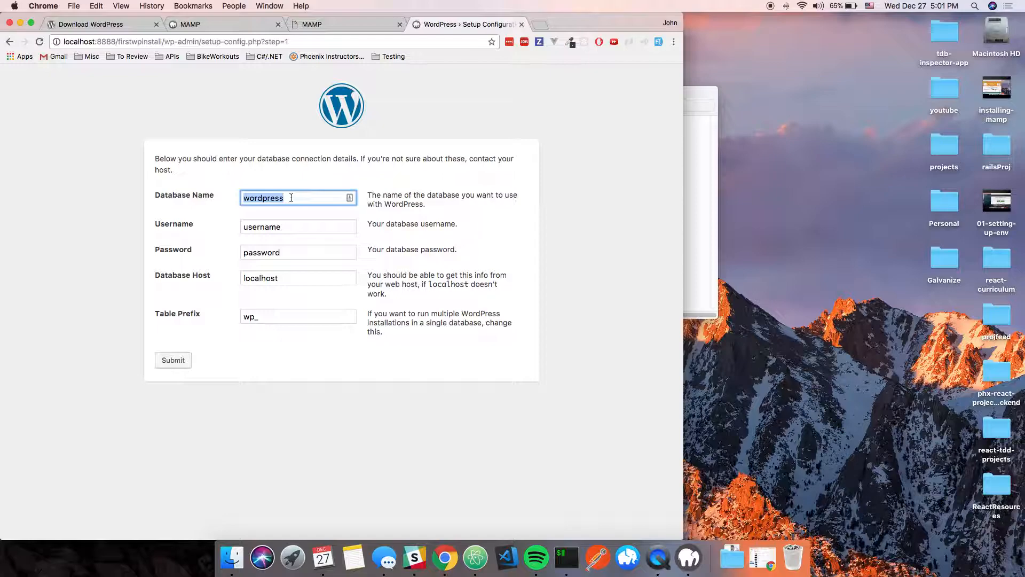
{"action": "type", "text": "firstwpdb"}
{"action": "key", "text": "Tab"}
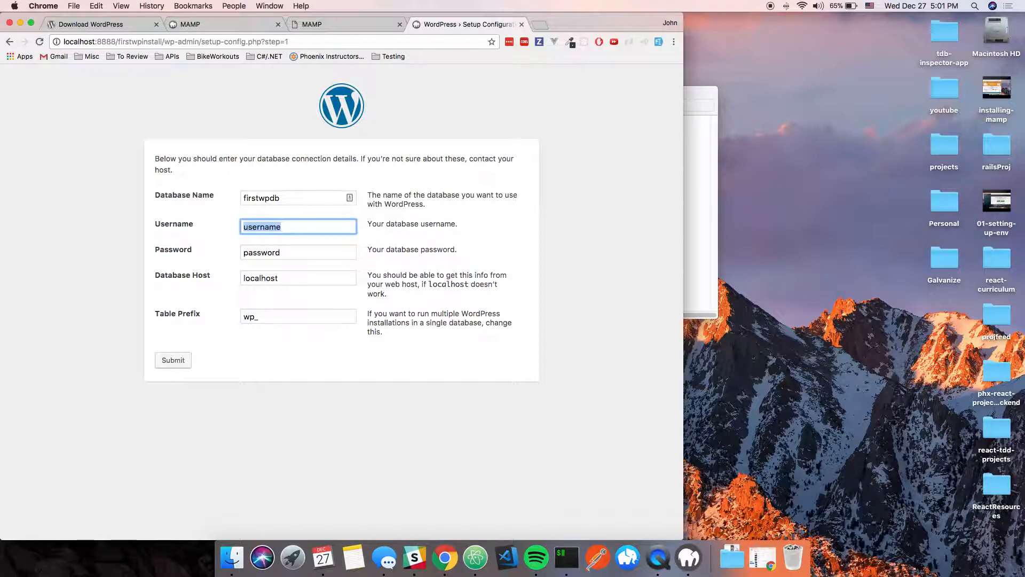
{"action": "type", "text": "root"}
{"action": "key", "text": "Tab"}
{"action": "type", "text": "roo"}
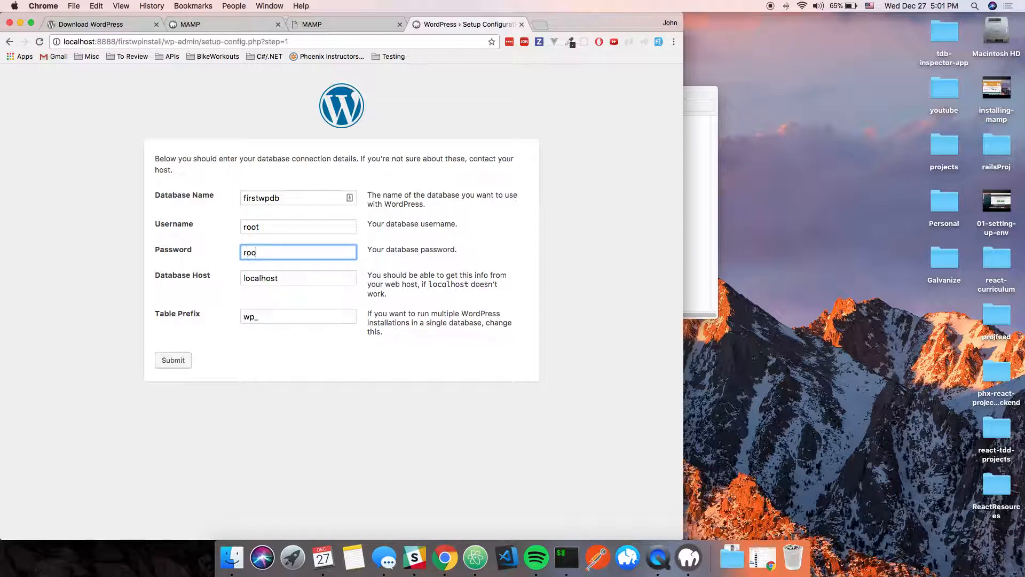
{"action": "key", "text": "Tab"}
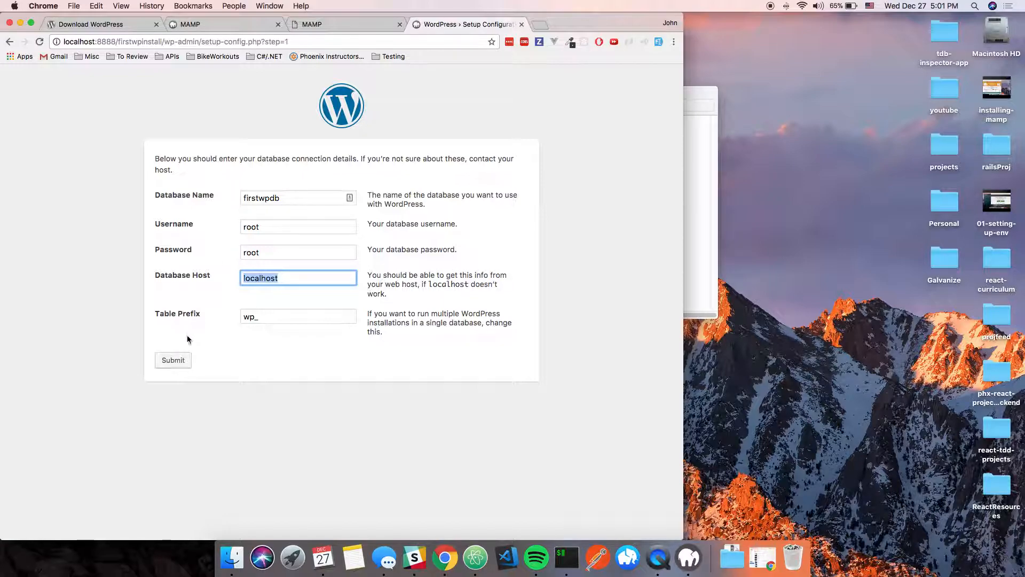
{"action": "left_click", "coordinate": [182, 362]}
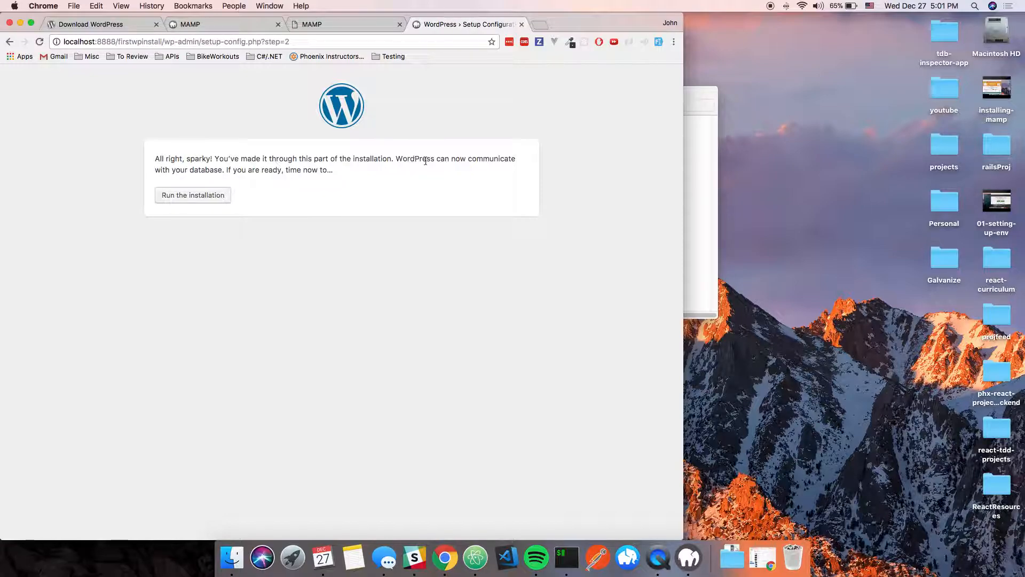
- Run the installation with site title 'First WP Install', an admin username and a custom password
{"action": "left_click", "coordinate": [208, 206]}
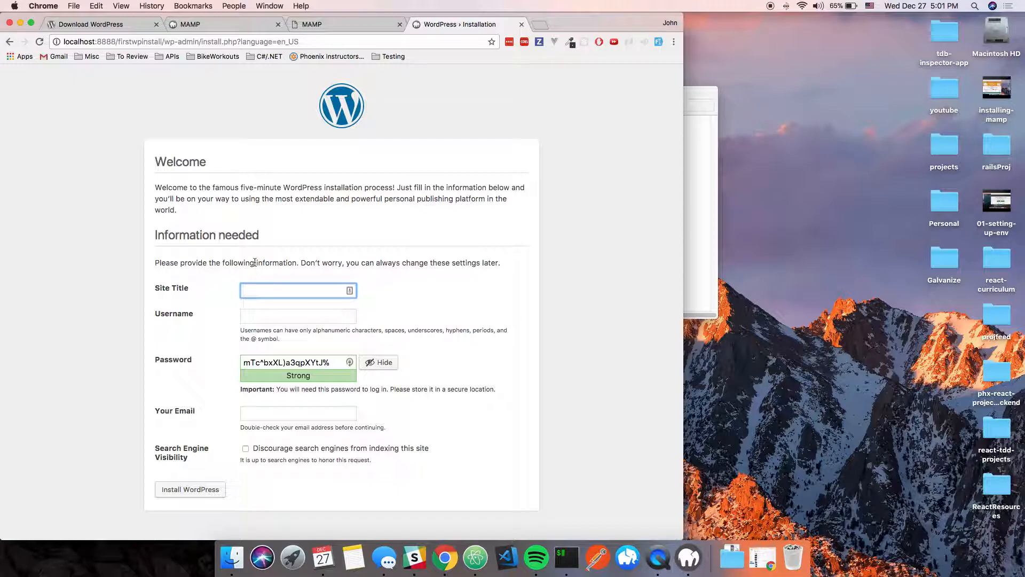
{"action": "type", "text": "First WP Install"}
{"action": "key", "text": "Tab"}
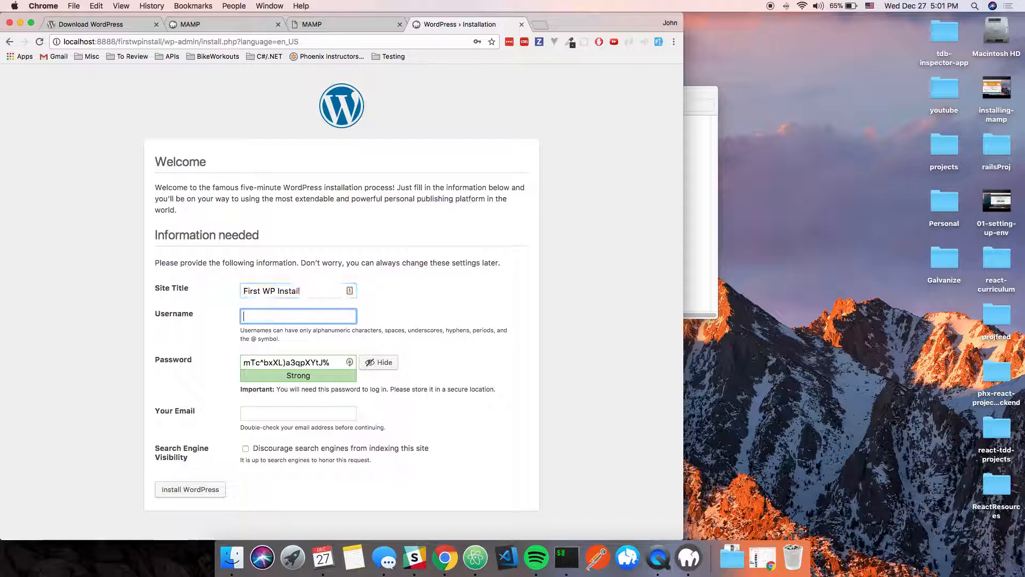
{"action": "type", "text": "ad"}
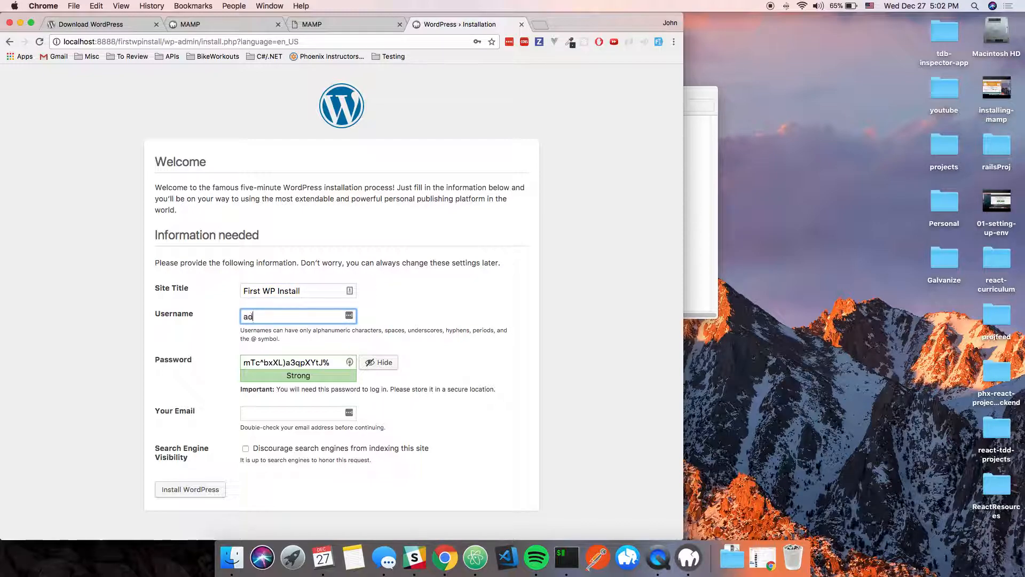
{"action": "type", "text": "mi"}
{"action": "key", "text": "BackSpace"}
{"action": "type", "text": "min"}
{"action": "key", "text": "Tab"}
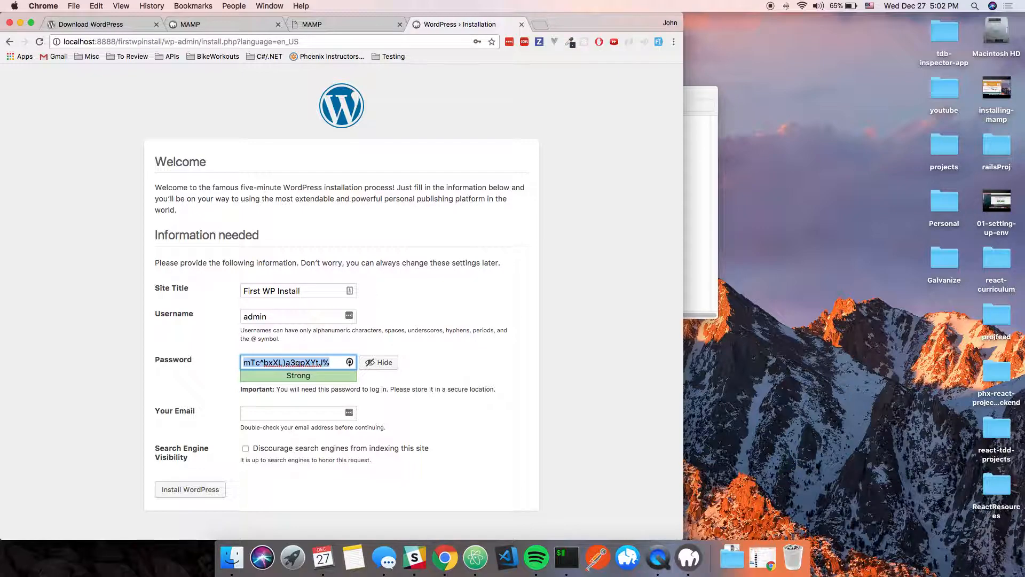
{"action": "type", "text": "admin"}
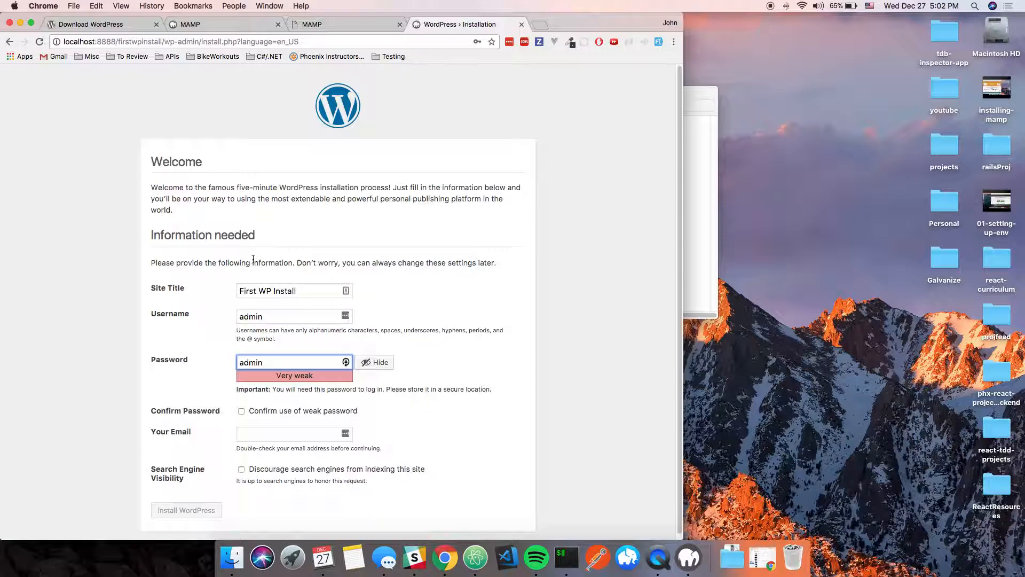
- Confirm the weak password, enter the admin e-mail, discourage search engines, and install WordPress
{"action": "left_click", "coordinate": [242, 411]}
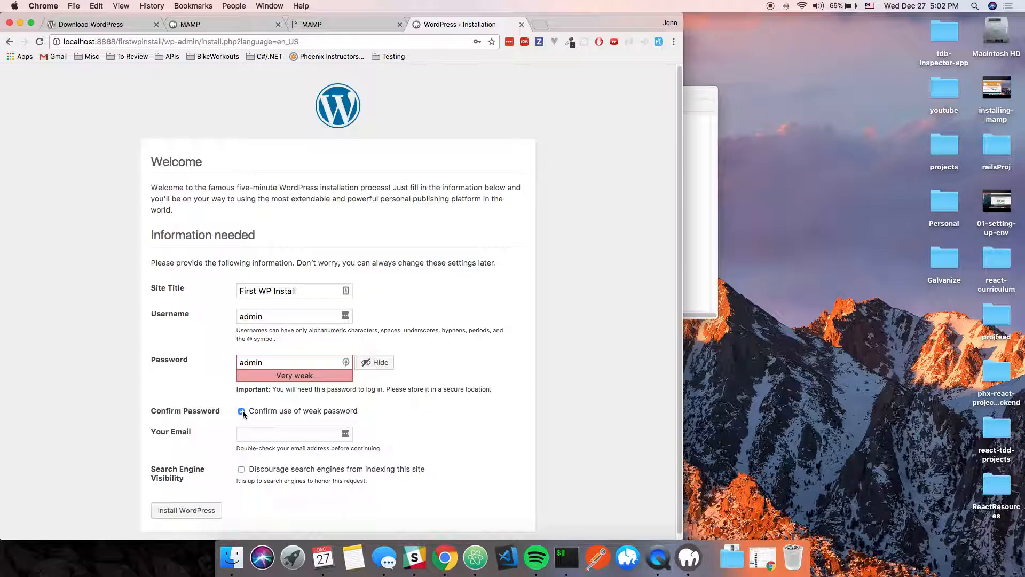
{"action": "left_click", "coordinate": [266, 434]}
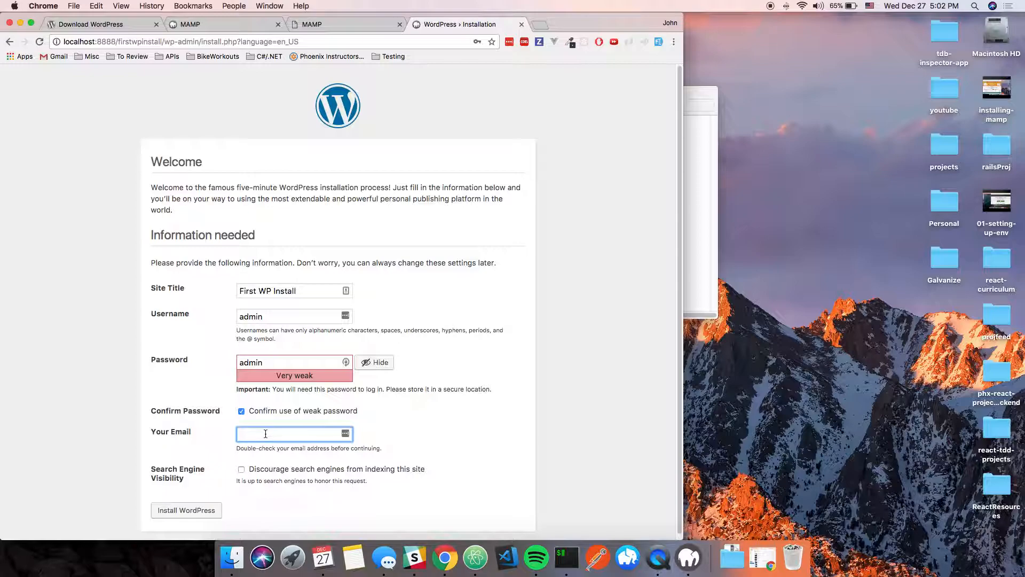
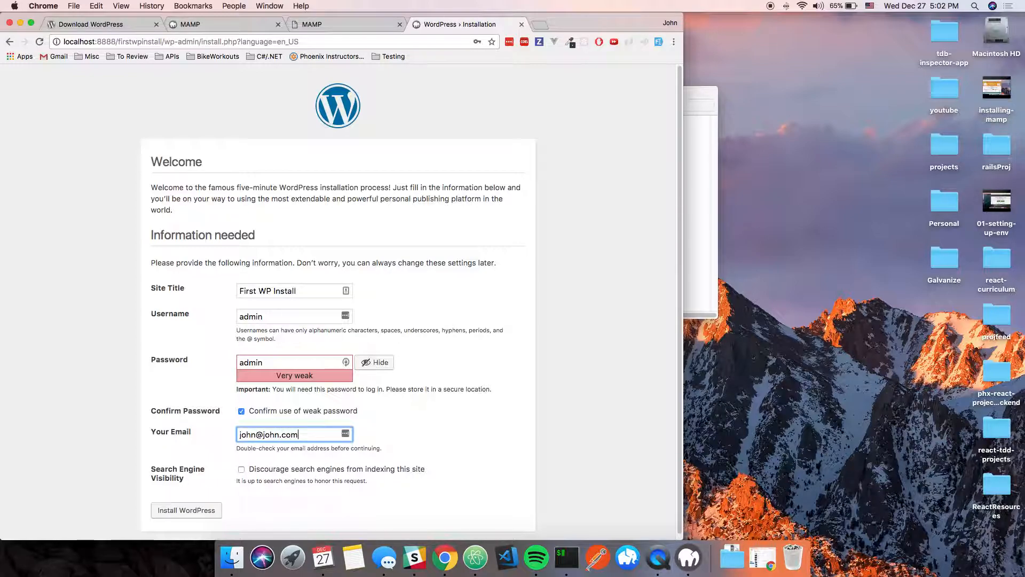
{"action": "left_click", "coordinate": [241, 469]}
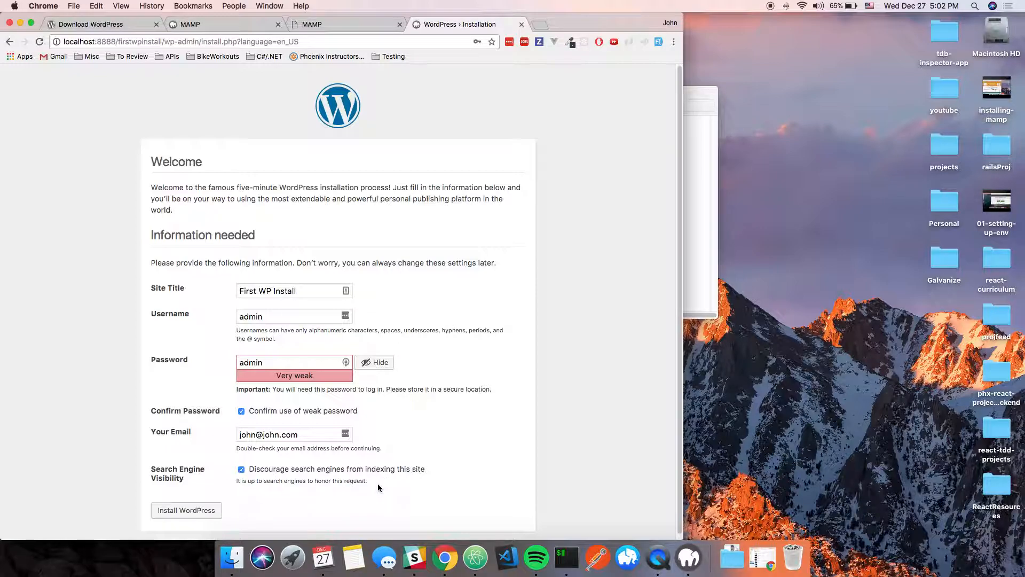
{"action": "left_click", "coordinate": [198, 511]}
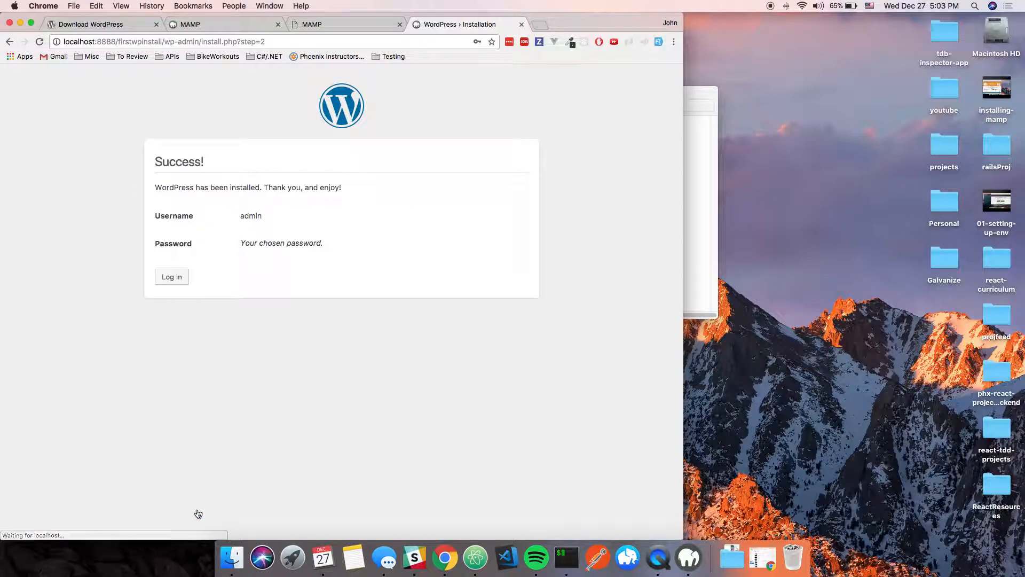
- Log in to First WP Install with the admin username and its password
{"action": "left_click", "coordinate": [173, 278]}
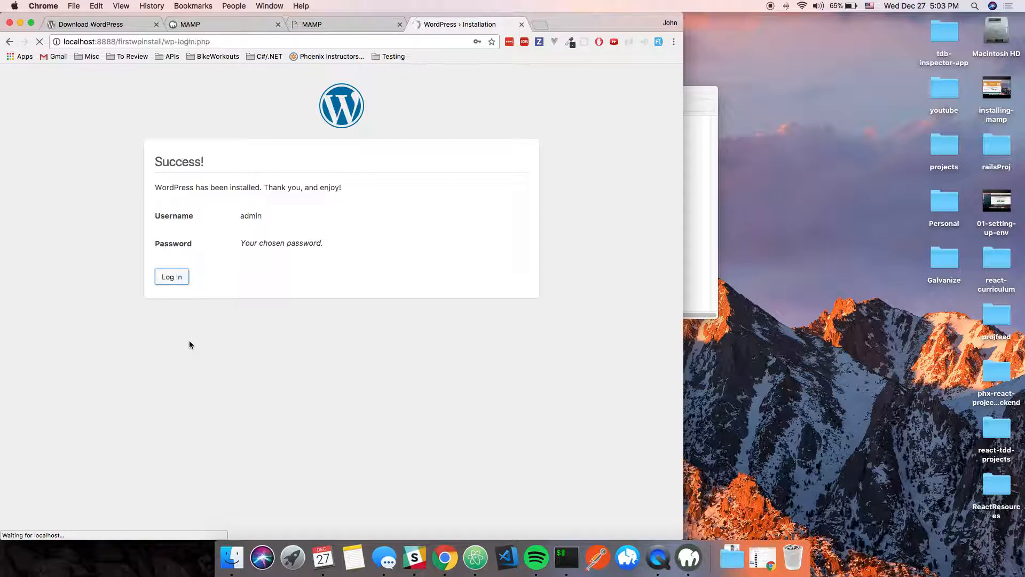
{"action": "type", "text": "admin"}
{"action": "key", "text": "Tab"}
{"action": "key", "text": "Tab"}
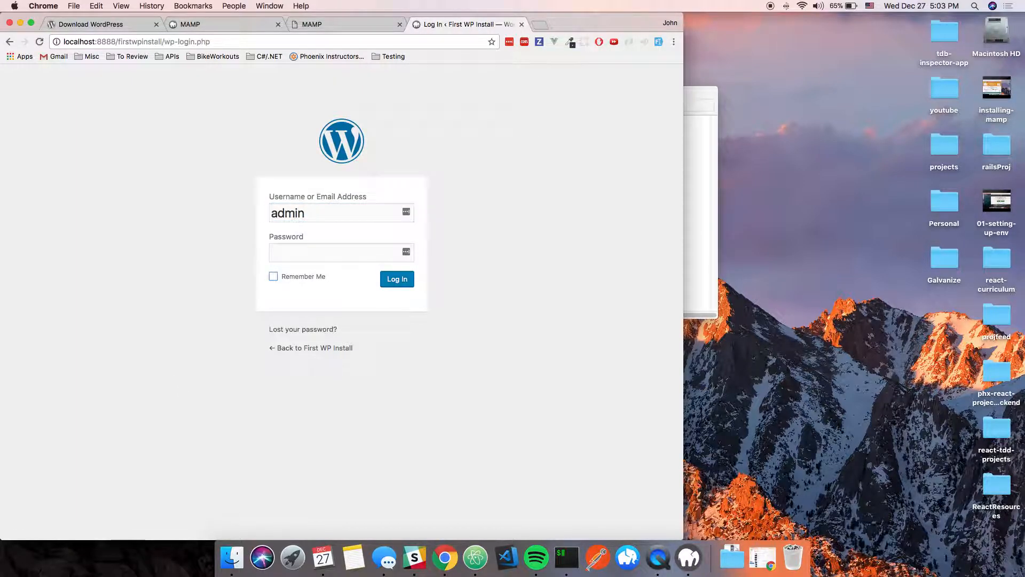
{"action": "key", "text": "shift+Tab"}
{"action": "type", "text": "admin"}
{"action": "key", "text": "Return"}
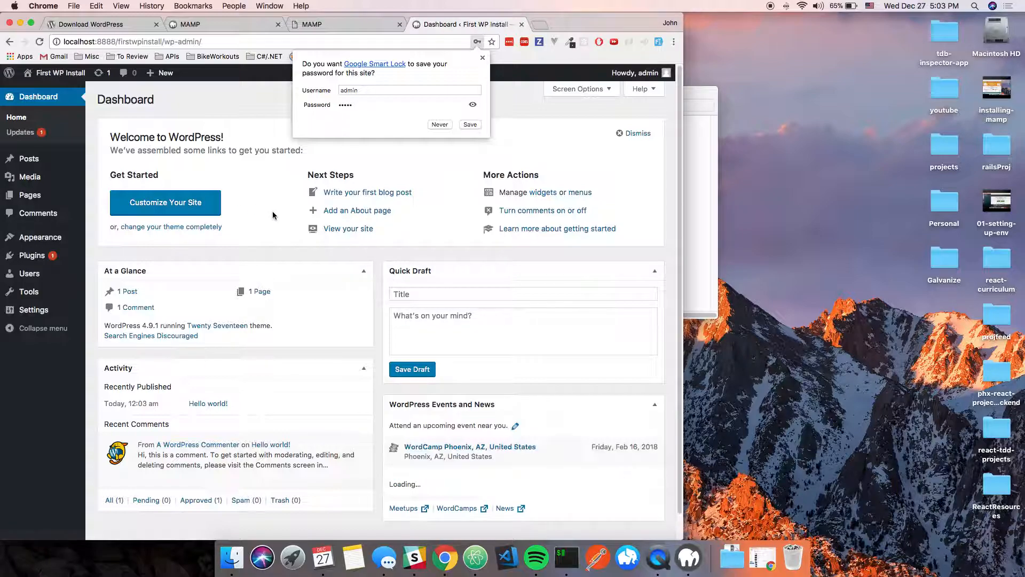
- Decline saving the password and open the site's front page via Visit Site
{"action": "left_click", "coordinate": [580, 146]}
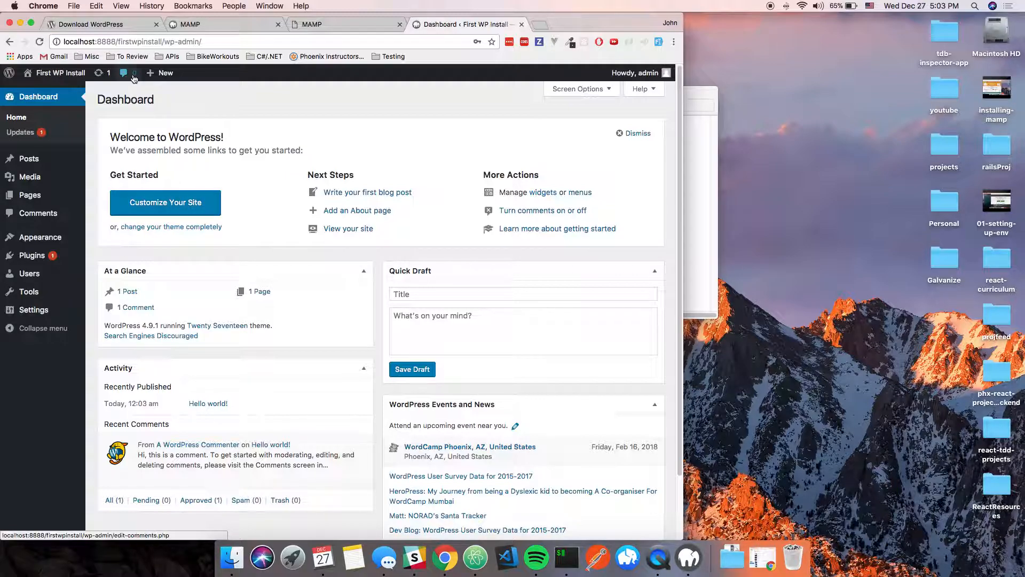
{"action": "mouse_move", "coordinate": [53, 73]}
{"action": "left_click", "coordinate": [42, 93]}
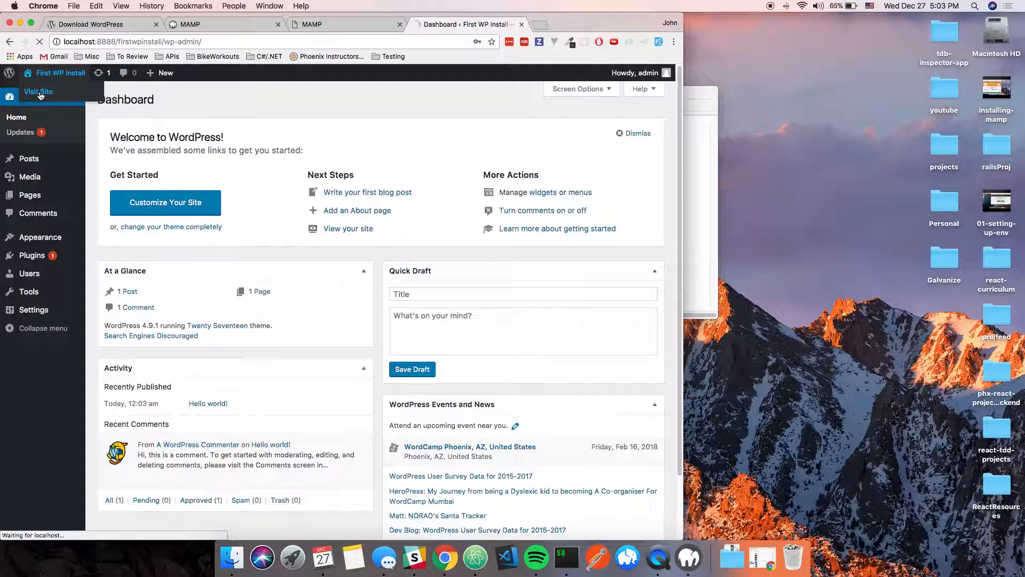
- Scroll through the front page, then return to the admin Dashboard
{"action": "scroll", "coordinate": [337, 367], "scroll_direction": "down", "scroll_amount": 10}
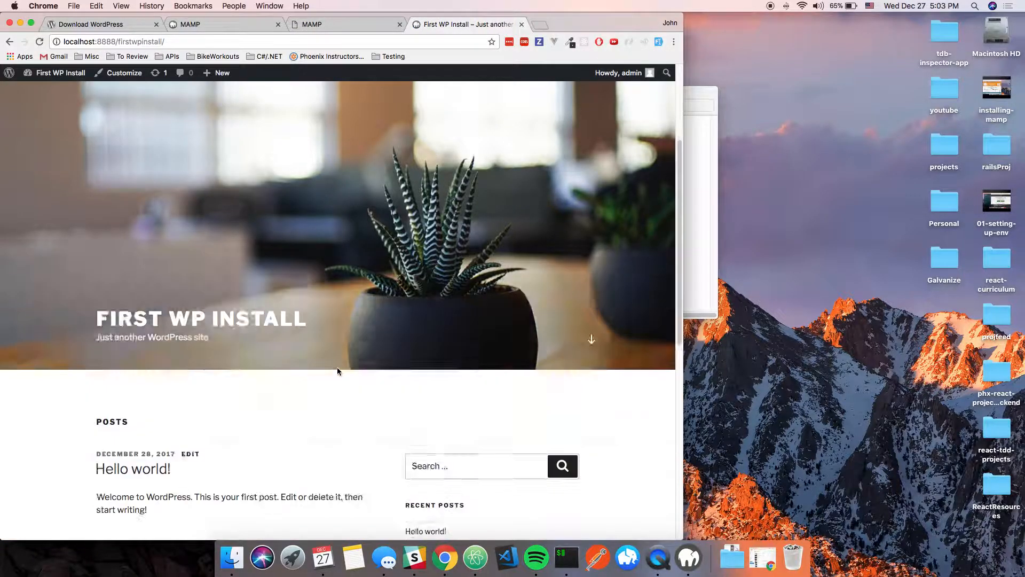
{"action": "scroll", "coordinate": [338, 367], "scroll_direction": "up", "scroll_amount": 10}
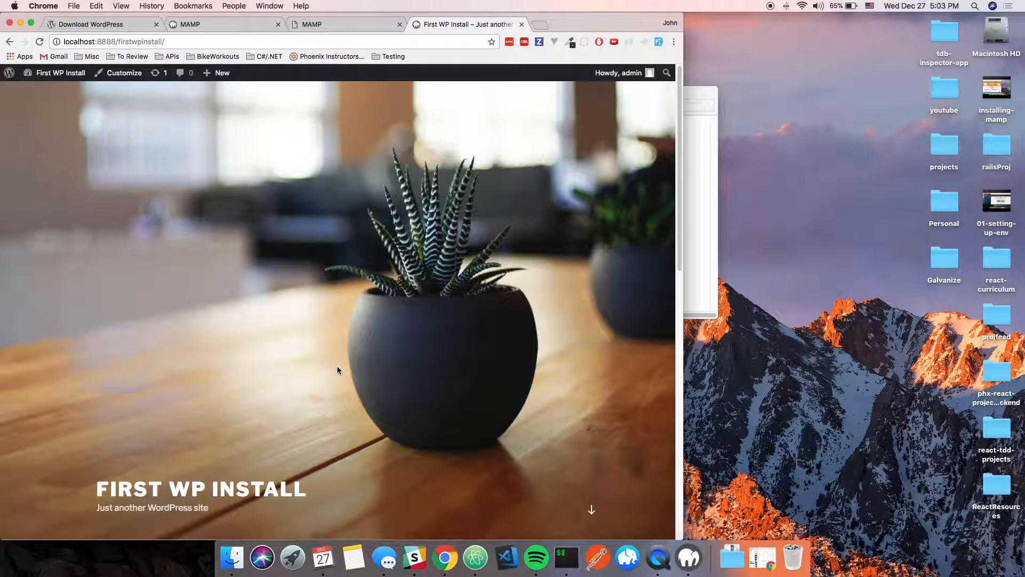
{"action": "scroll", "coordinate": [338, 366], "scroll_direction": "down", "scroll_amount": 8}
{"action": "scroll", "coordinate": [338, 367], "scroll_direction": "up", "scroll_amount": 6}
{"action": "scroll", "coordinate": [338, 368], "scroll_direction": "down", "scroll_amount": 10}
{"action": "scroll", "coordinate": [320, 347], "scroll_direction": "up", "scroll_amount": 10}
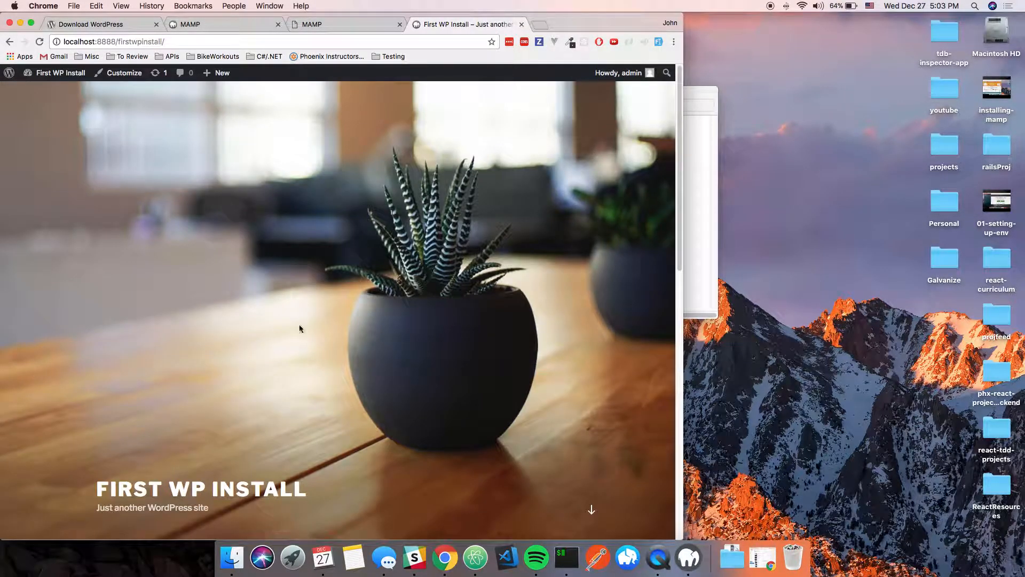
{"action": "left_click", "coordinate": [42, 92]}
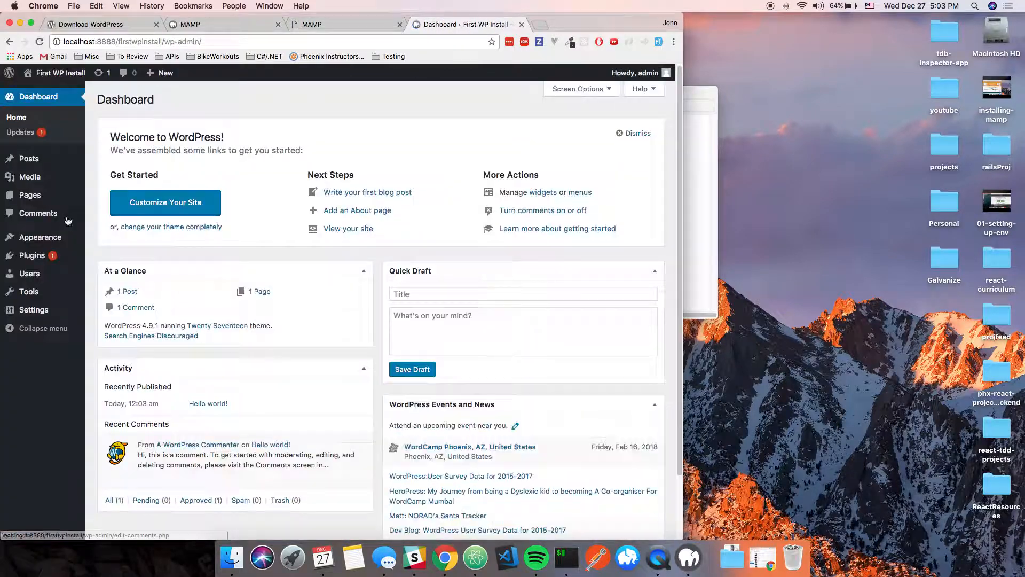